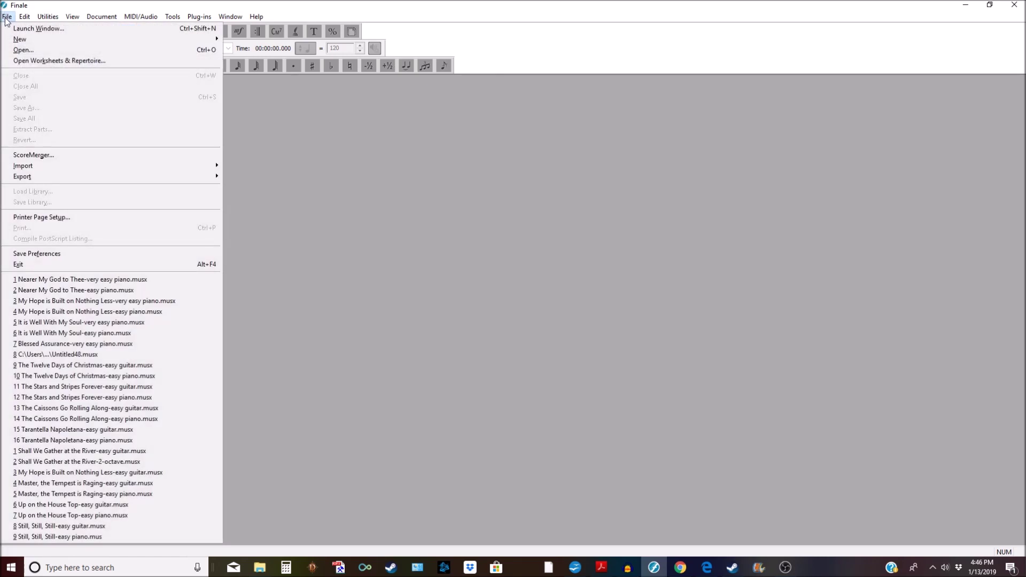
Step: Launch a new document through File > New > Document with Setup Wizard
mouse_move(29, 43)
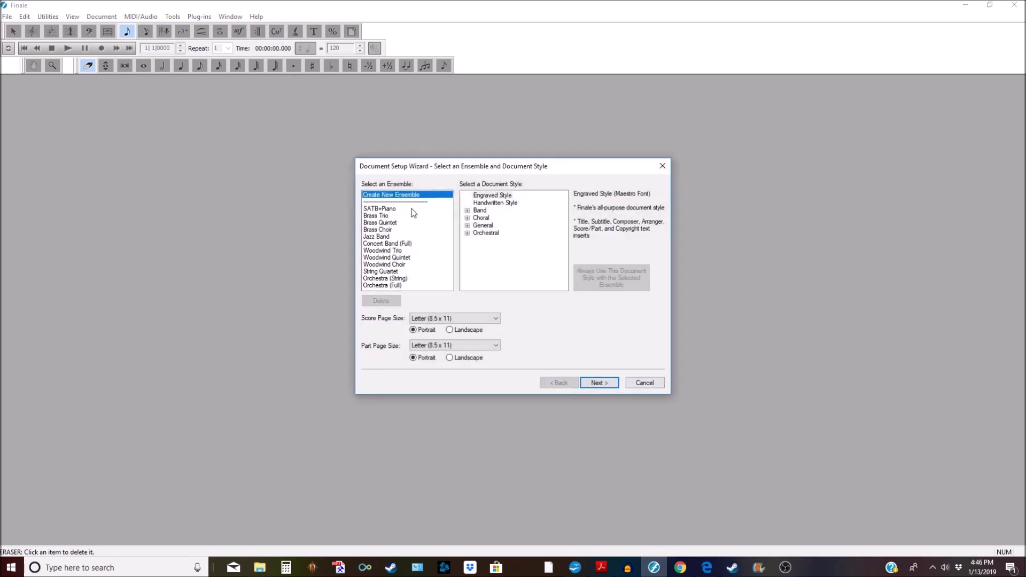
Step: Add Keyboards > Piano (No Staff Name) and finish the wizard with blank score information
left_click(594, 383)
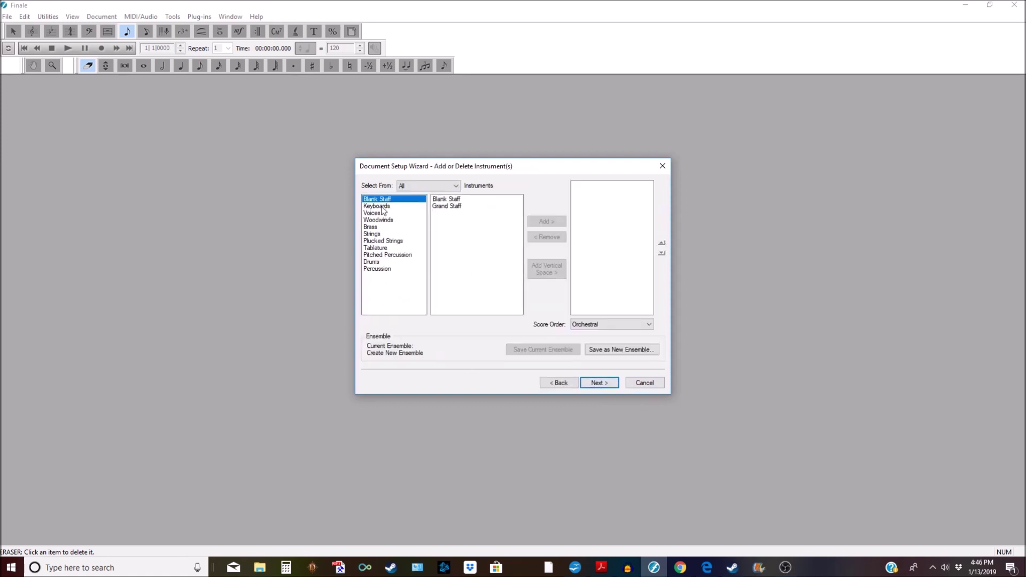
left_click(381, 207)
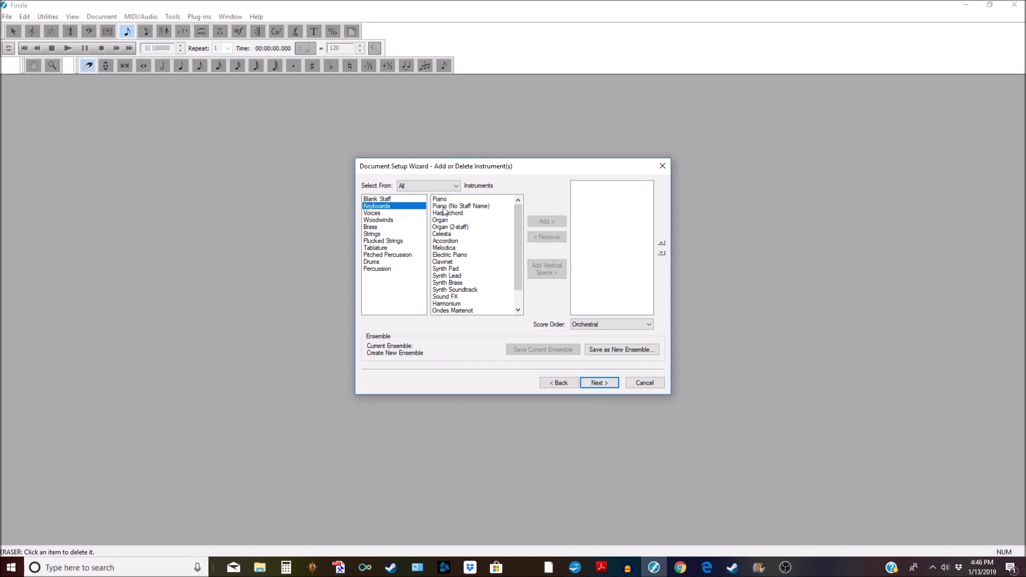
left_click(444, 208)
left_click(555, 227)
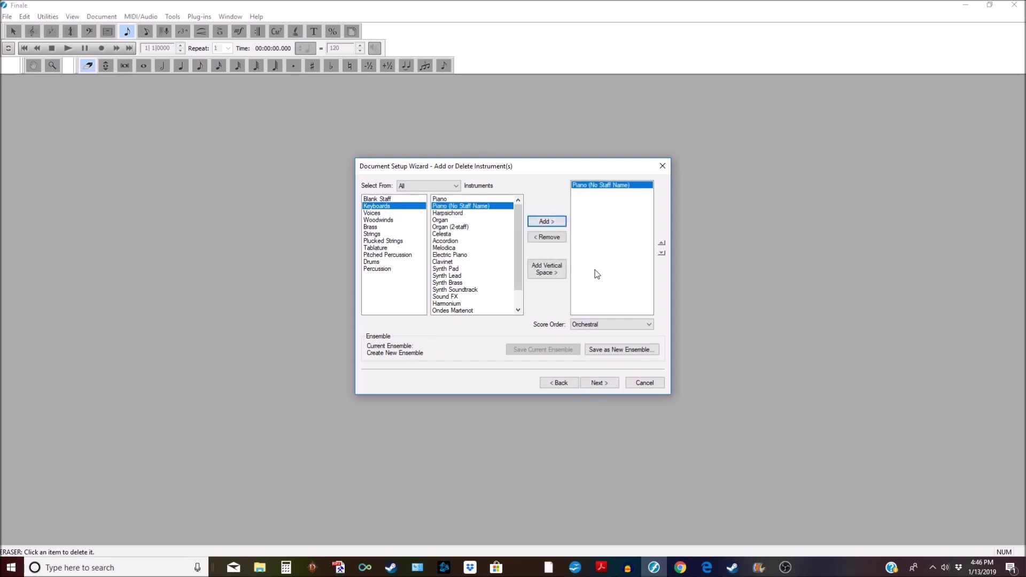
left_click(599, 382)
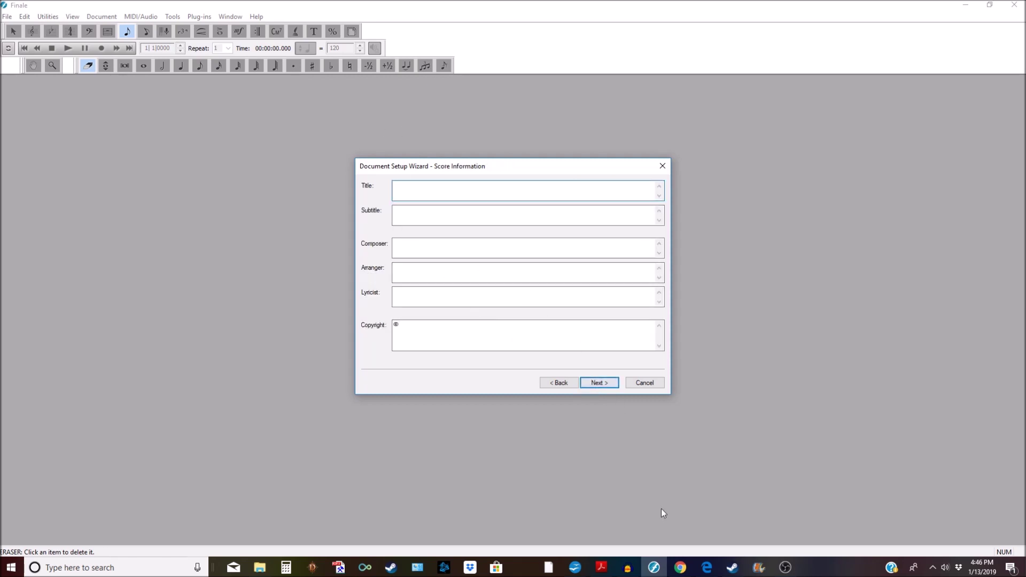
left_click(603, 384)
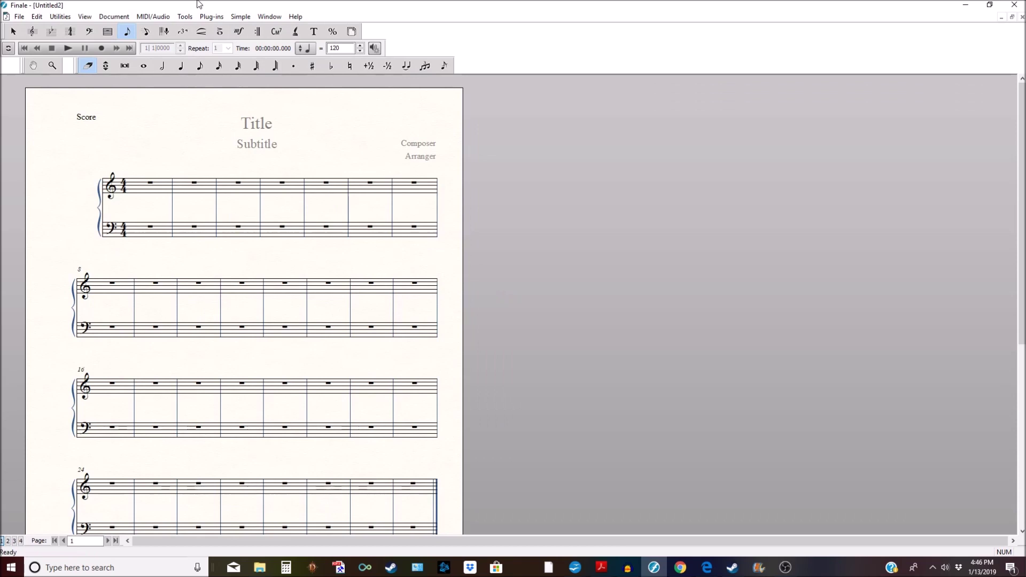
Step: With the Quarter Note tool, enter three-note chords on beats 1 and 2 of treble measure 1
left_click(186, 70)
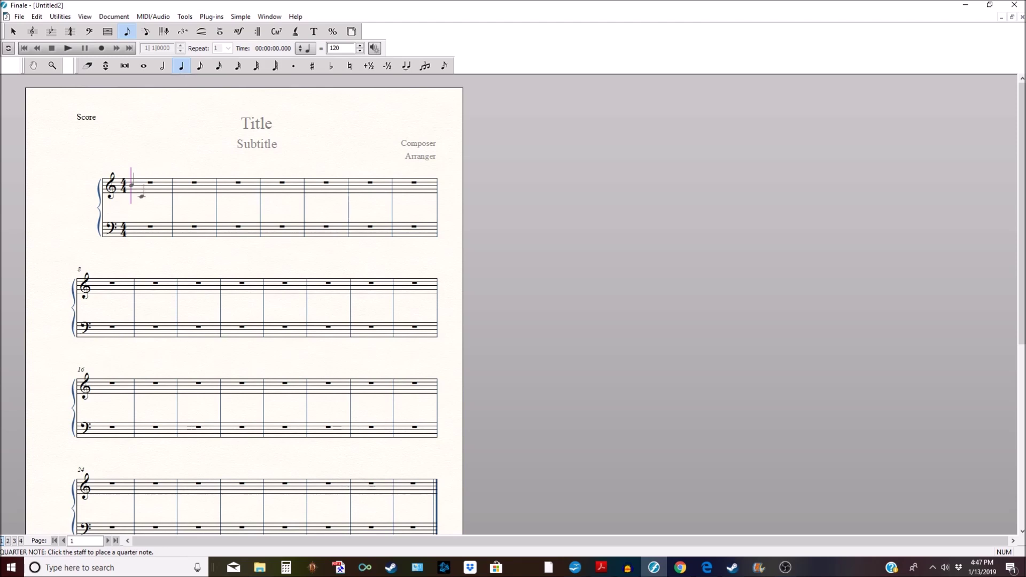
left_click(142, 195)
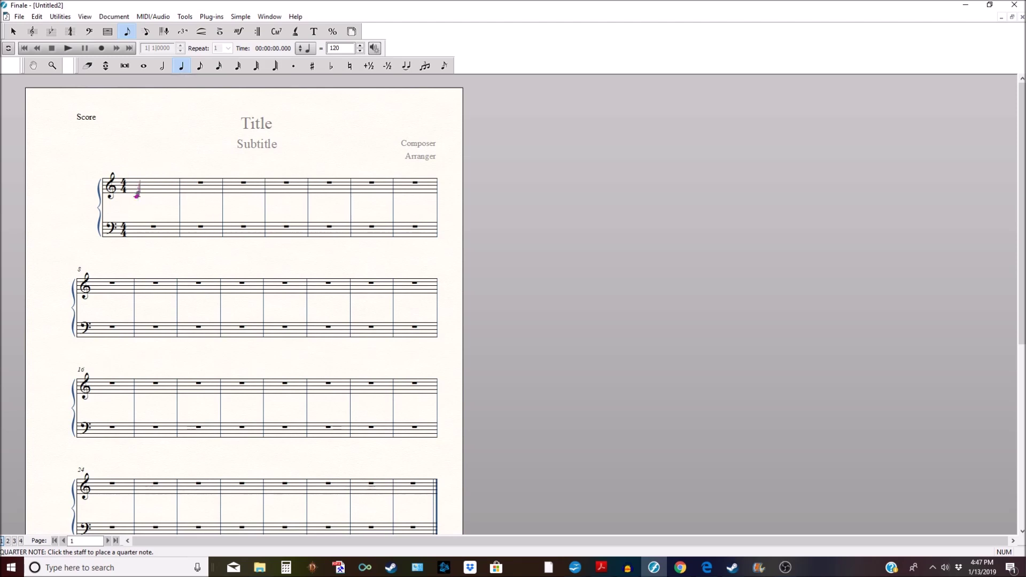
left_click(137, 192)
left_click(137, 188)
left_click(150, 195)
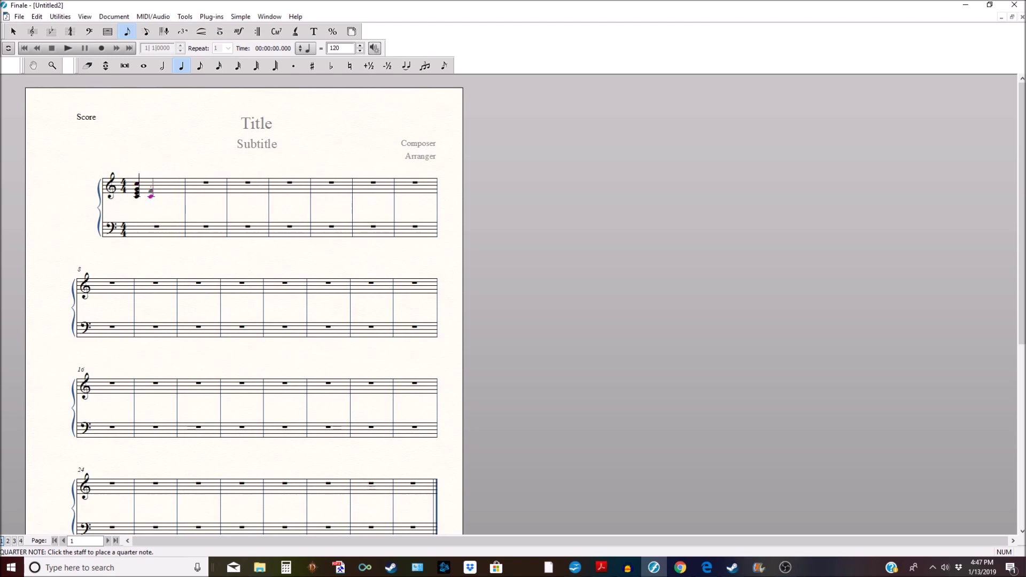
left_click(151, 191)
left_click(151, 186)
Step: Enter three-note chords on beats 3 and 4, then place the low bass note on beat 1
left_click(164, 196)
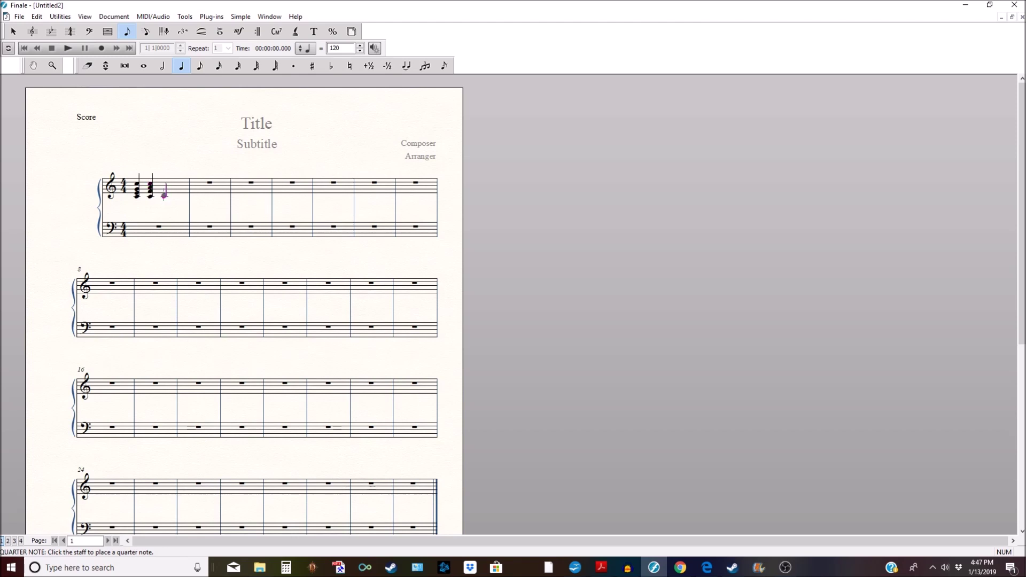
left_click(164, 191)
left_click(164, 188)
left_click(178, 197)
left_click(178, 190)
left_click(178, 185)
left_click(137, 244)
Step: Complete octave quarter notes on all four bass beats of measure 1, then play the score
left_click(136, 231)
left_click(151, 238)
left_click(151, 226)
left_click(164, 244)
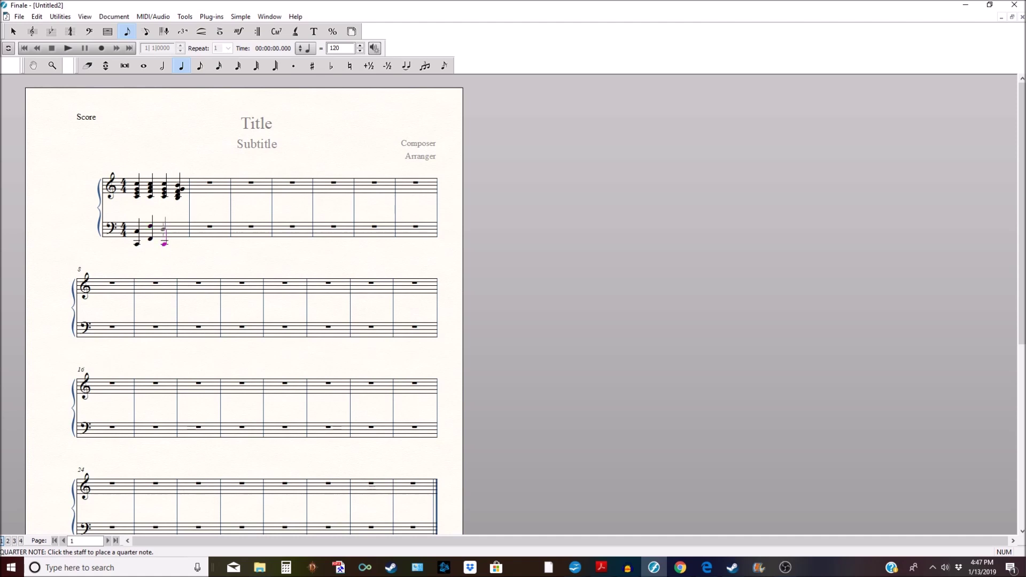
left_click(164, 232)
left_click(177, 248)
left_click(177, 237)
left_click(68, 49)
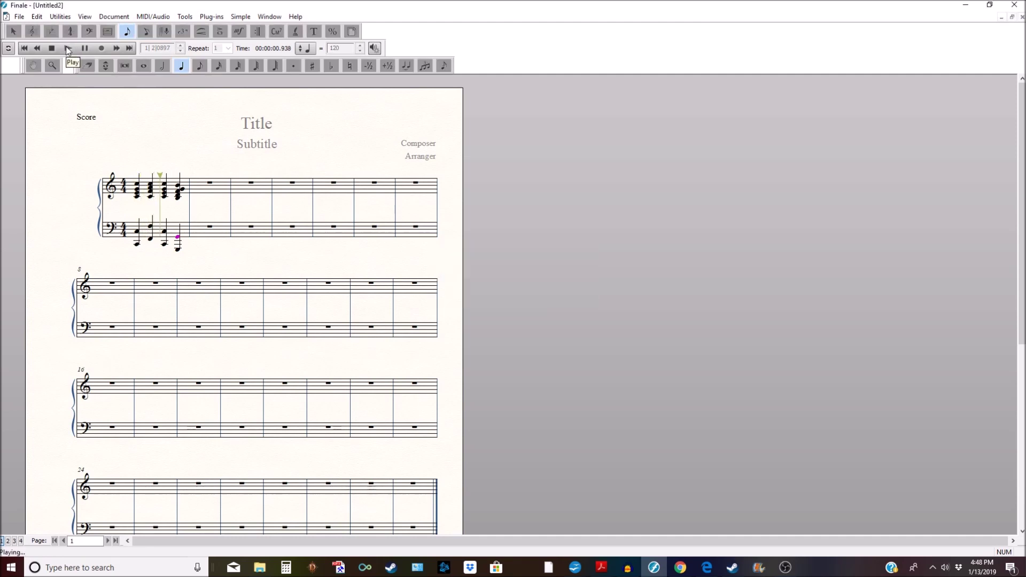
left_click(52, 50)
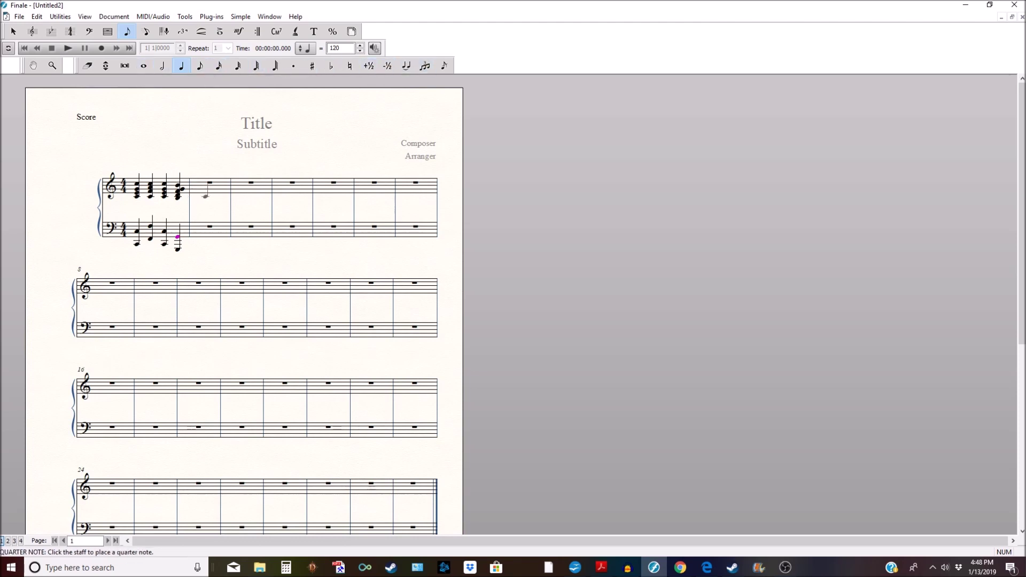
left_click(197, 195)
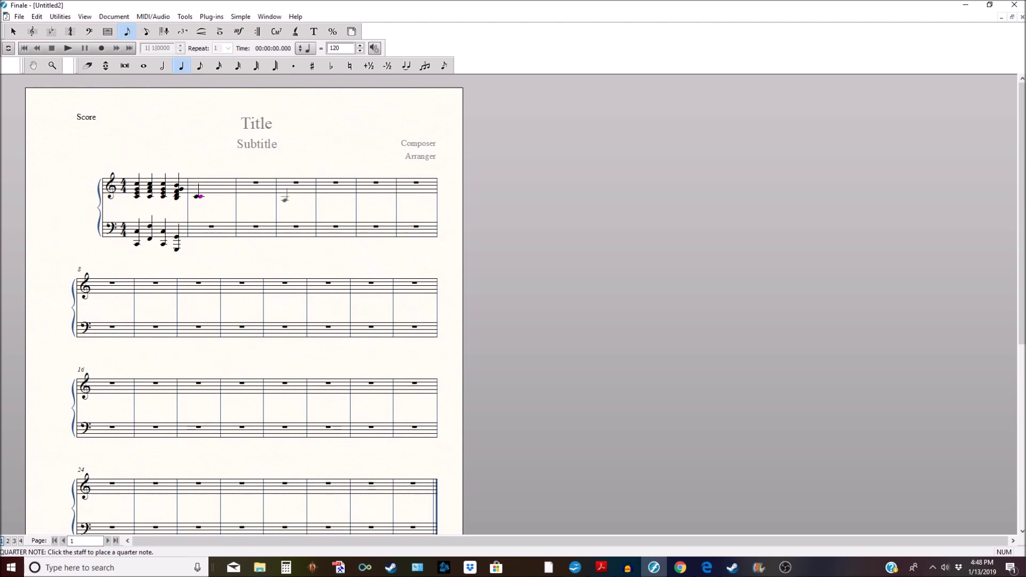
Step: Enter four single quarter notes on the treble staff of measure 2
left_click(230, 196)
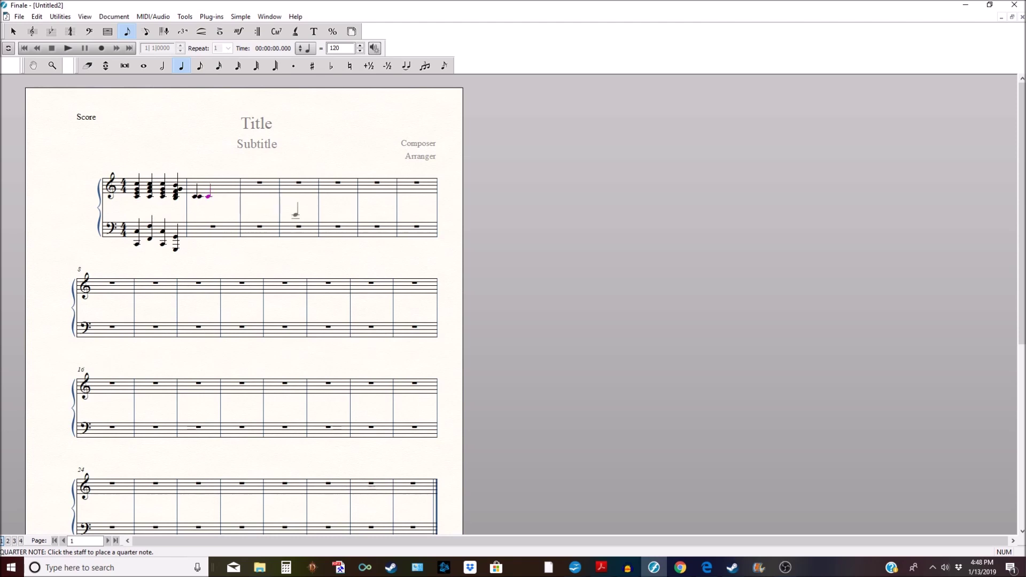
left_click(208, 196)
left_click(224, 196)
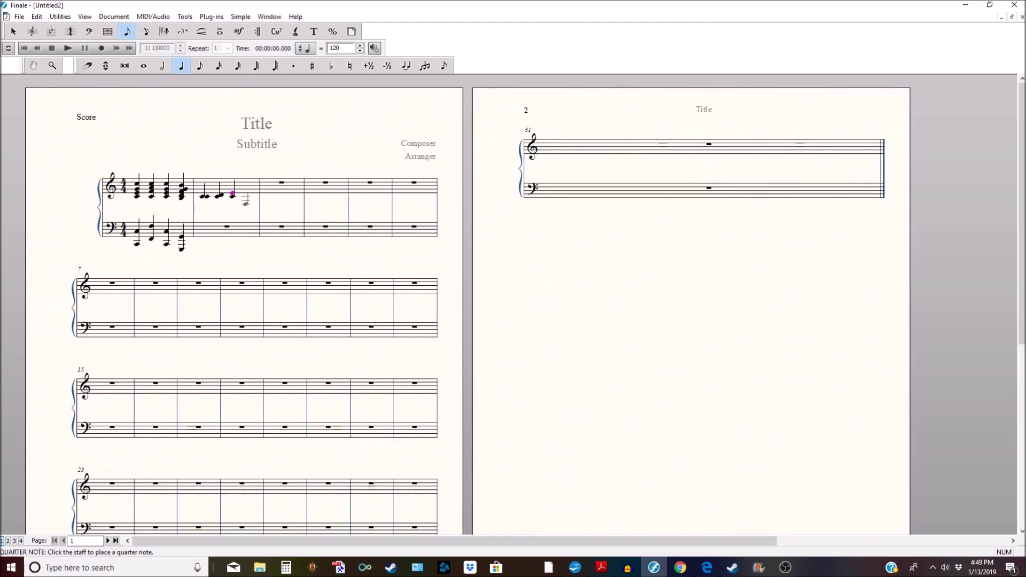
left_click(245, 195)
Step: Enter two-note quarter chords on all four beats of treble measure 3
left_click(267, 196)
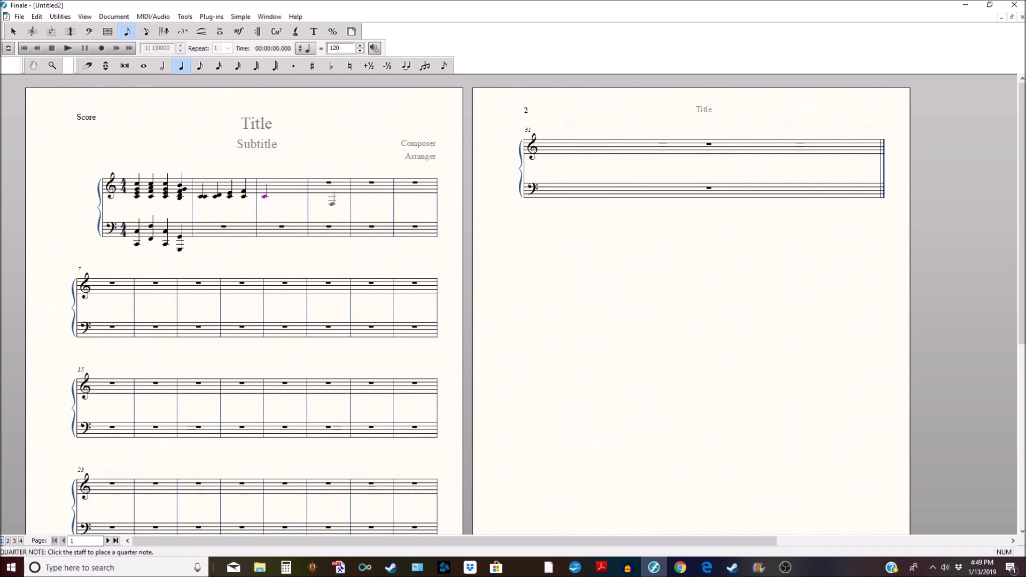
left_click(264, 188)
left_click(278, 195)
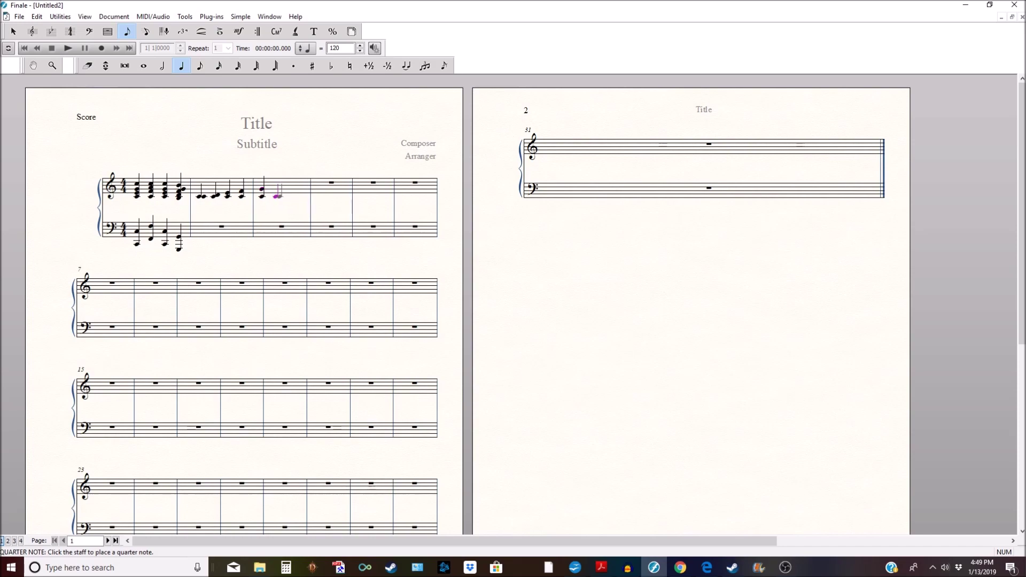
left_click(278, 189)
left_click(289, 196)
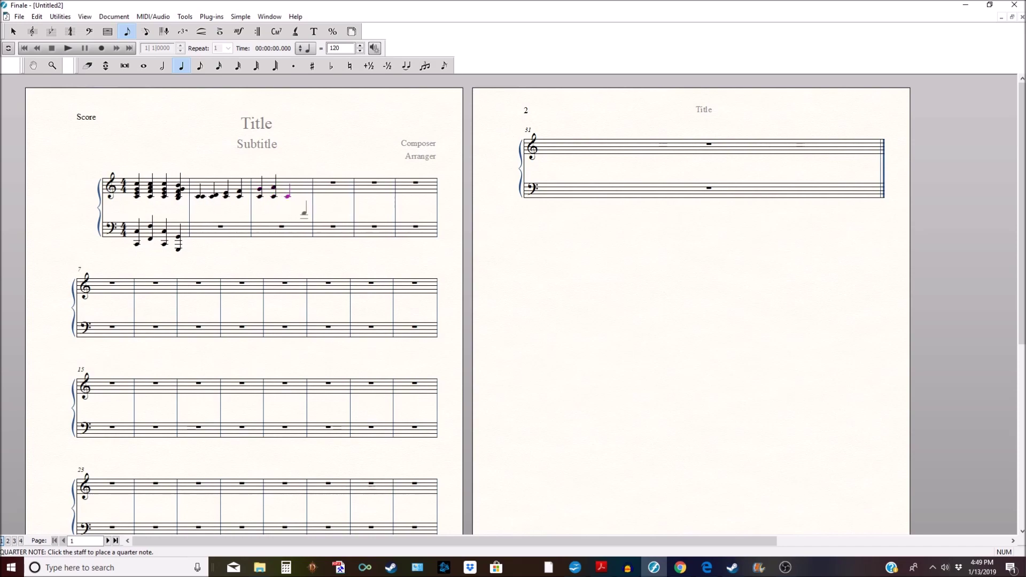
left_click(288, 186)
left_click(301, 195)
left_click(301, 183)
Step: Select treble measures 2 and 3 with the Selection Tool and delete their notes
left_click(15, 33)
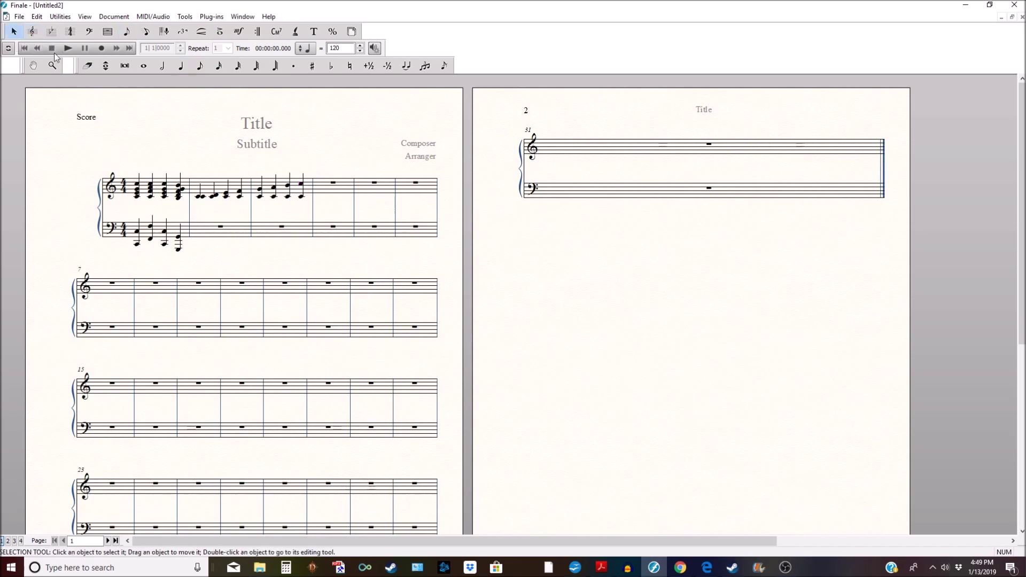
left_click(230, 195)
left_click(269, 196, "shift")
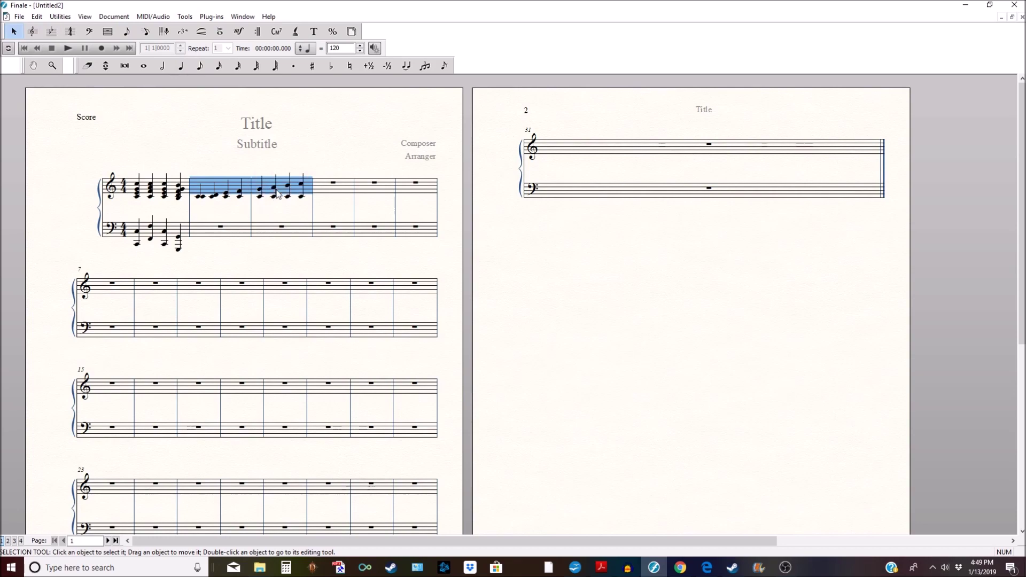
key("Delete")
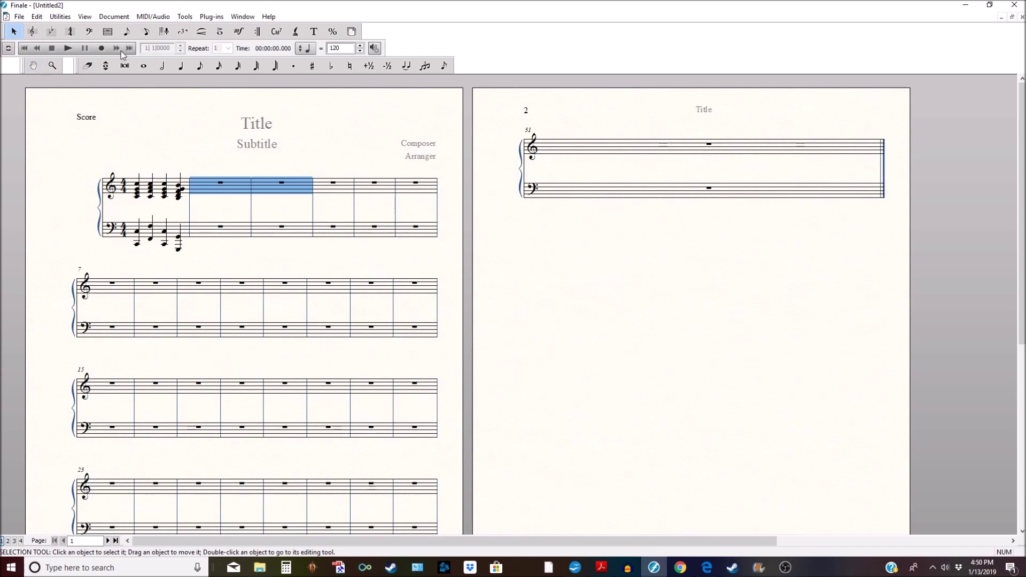
Step: Enter trial quarter-note chords on beats 1 and 2 of treble measure 2, then delete them
left_click(188, 67)
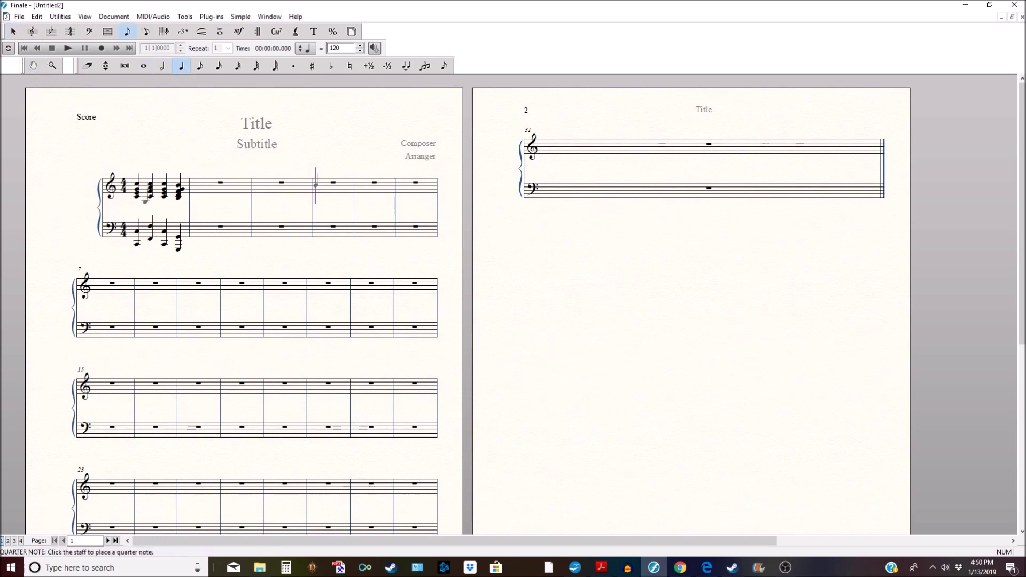
left_click(197, 197)
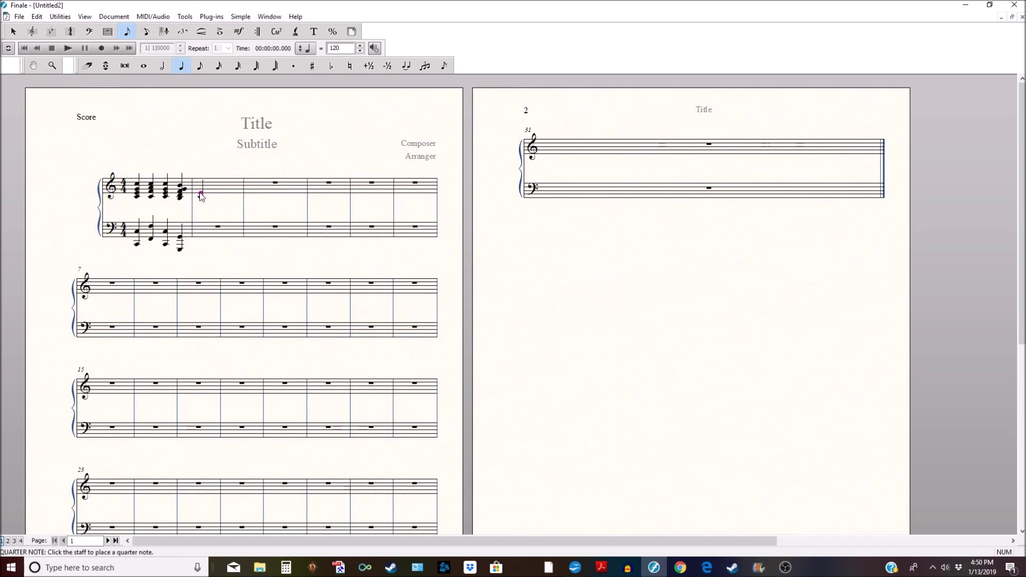
left_click(200, 185)
left_click(200, 182)
left_click(214, 194)
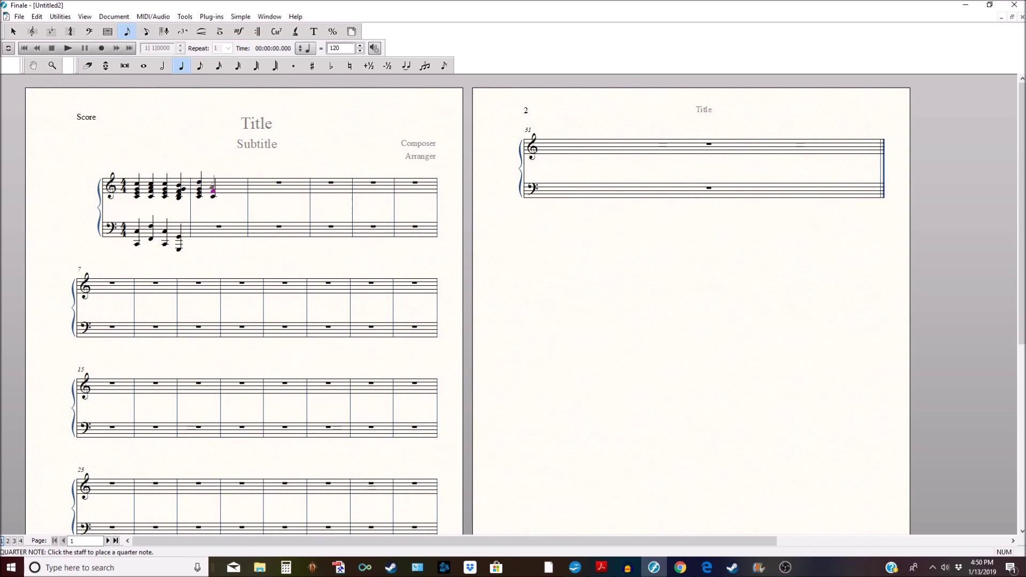
left_click(213, 188)
key("Delete")
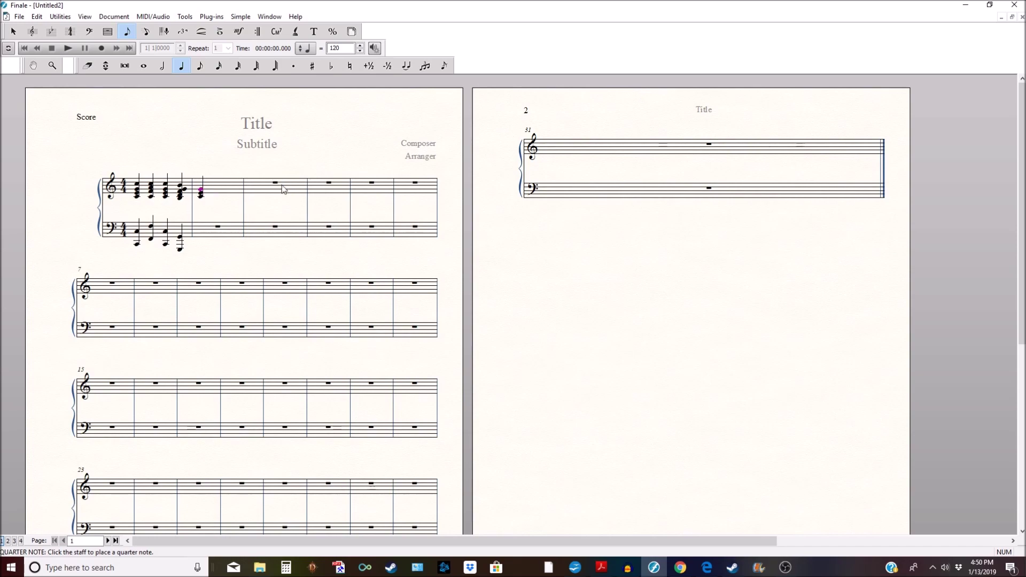
key("Delete")
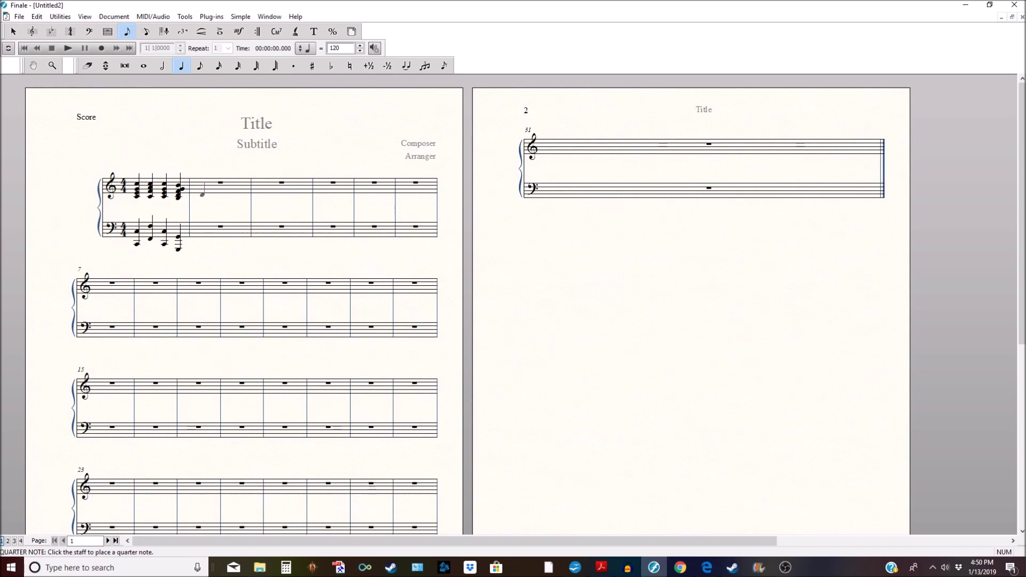
Step: Build stacked quarter-note chords on beats 1, 2 and 3 of treble measure 2
left_click(202, 194)
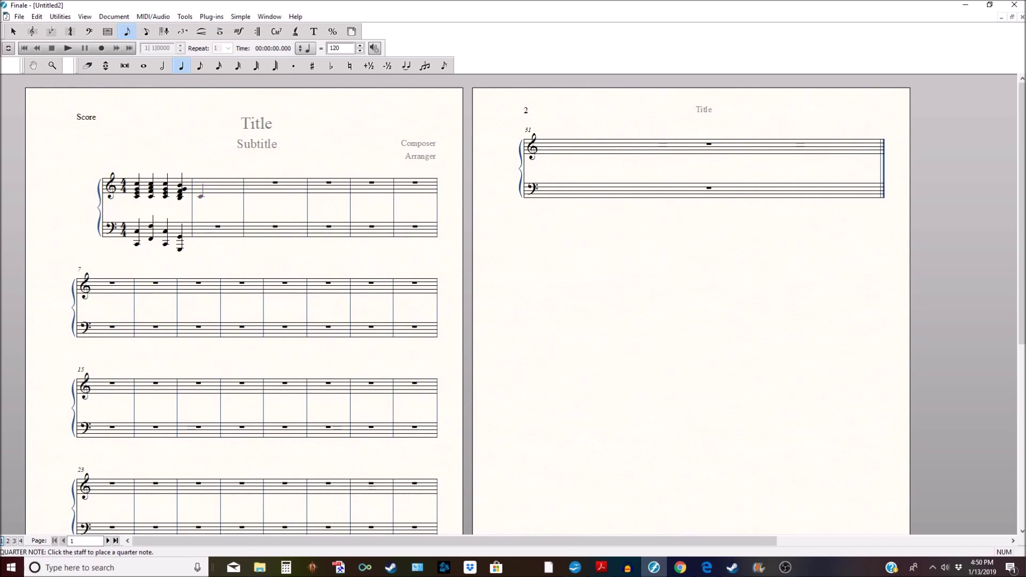
left_click(201, 189)
left_click(200, 184)
left_click(214, 194)
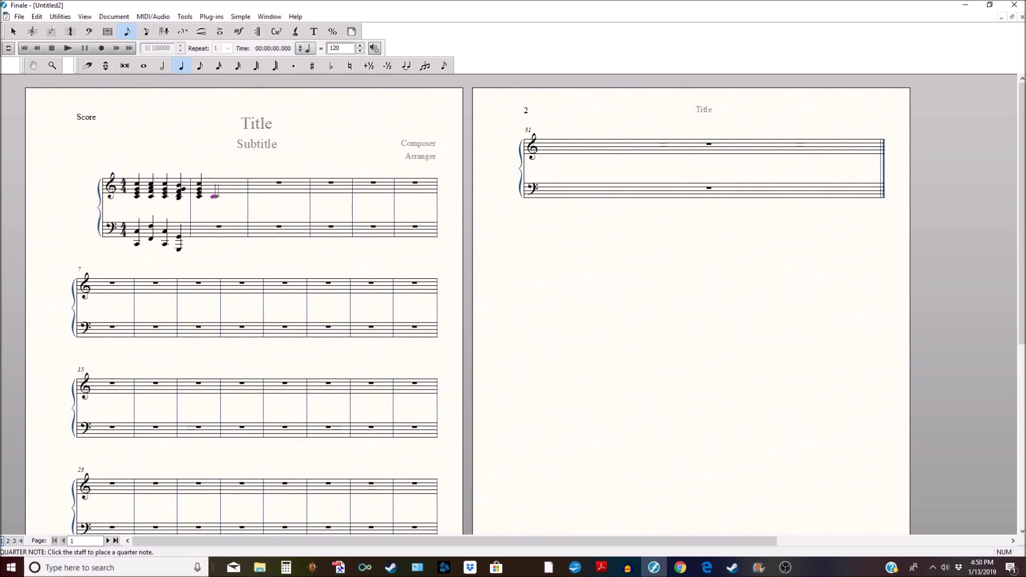
left_click(213, 191)
left_click(212, 187)
left_click(212, 184)
left_click(230, 196)
left_click(230, 193)
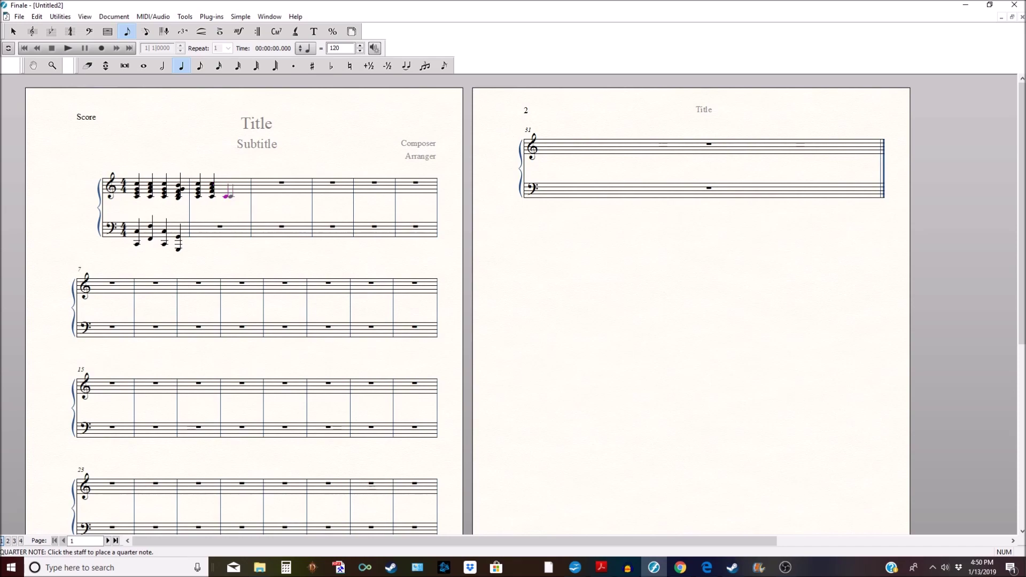
left_click(226, 189)
left_click(226, 183)
Step: Add a three-note quarter chord on beat 4 of treble measure 2
left_click(239, 196)
left_click(239, 190)
left_click(239, 187)
Step: Enter octave quarter notes on all four beats of bass measure 2
left_click(202, 244)
left_click(198, 231)
left_click(218, 237)
left_click(215, 226)
left_click(227, 243)
left_click(226, 231)
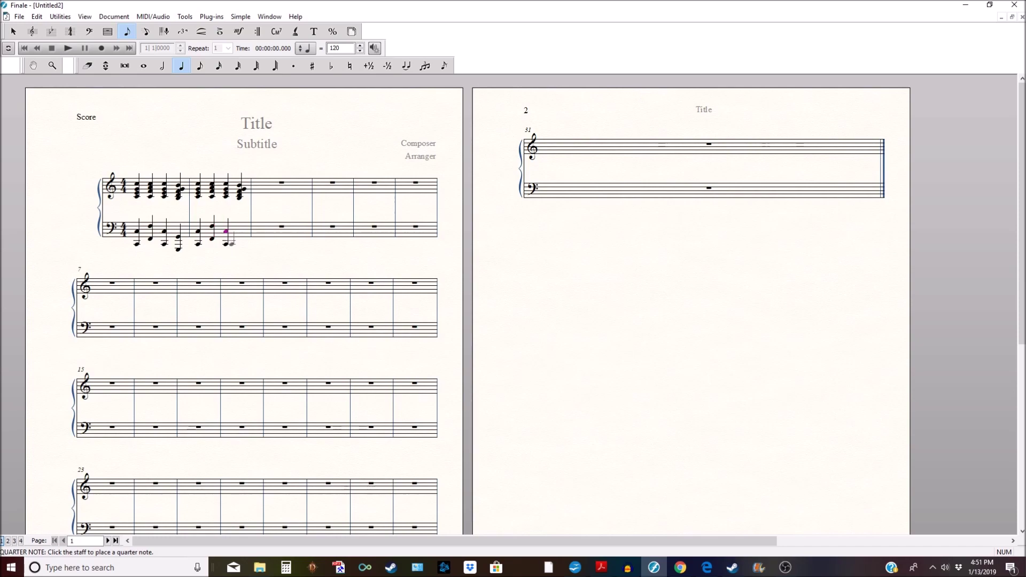
left_click(239, 249)
left_click(238, 237)
Step: Enter four stacked quarter-note chords in treble measure 3
left_click(266, 196)
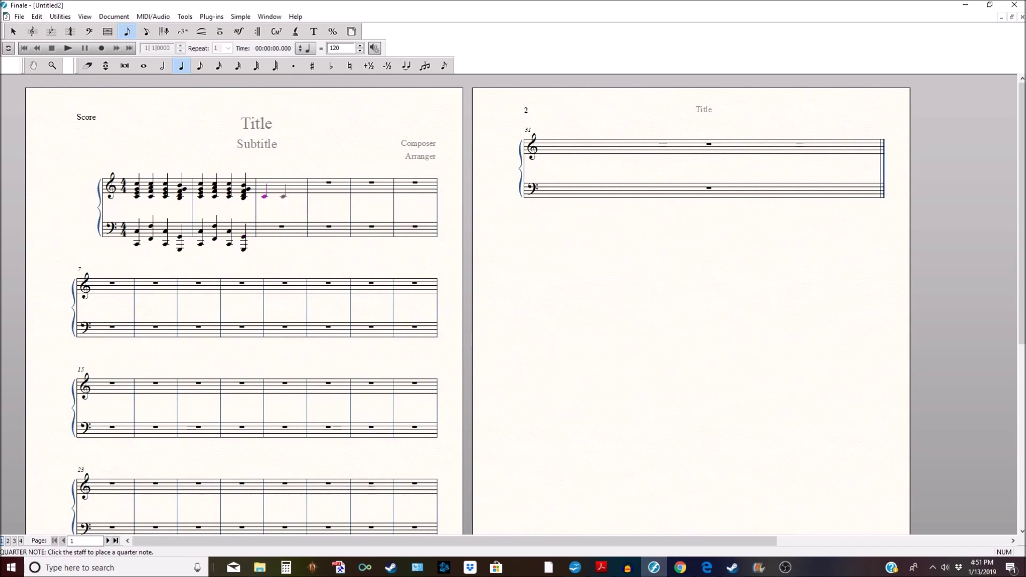
left_click(277, 194)
left_click(277, 189)
left_click(276, 185)
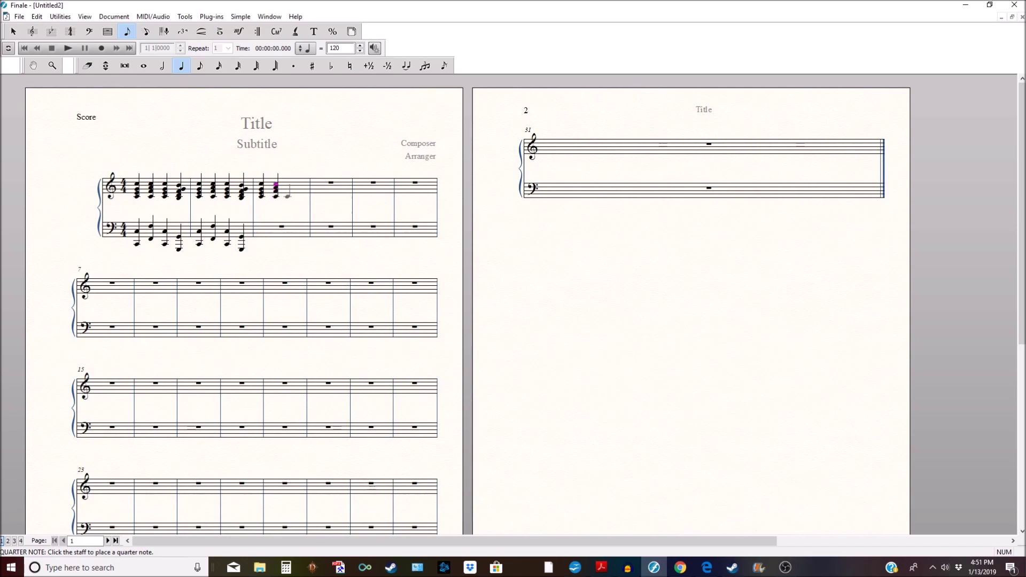
left_click(288, 195)
left_click(287, 188)
left_click(287, 184)
left_click(301, 196)
left_click(301, 189)
left_click(302, 185)
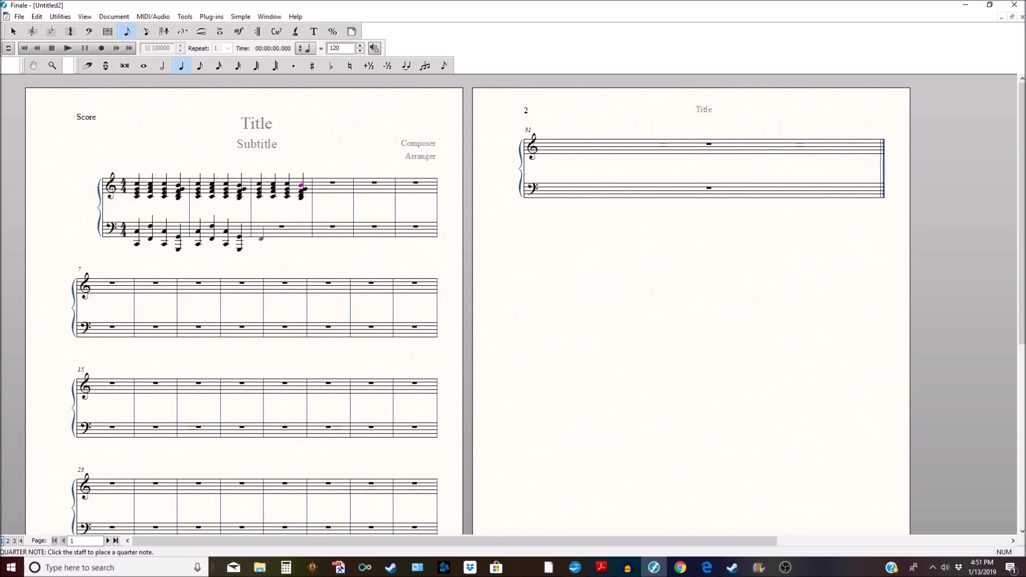
Step: Add four quarter-note octaves beneath them in bass measure 3
left_click(259, 243)
left_click(259, 232)
left_click(273, 239)
left_click(273, 226)
left_click(287, 243)
left_click(287, 231)
left_click(301, 248)
left_click(301, 236)
Step: Place a four-note whole-note chord in treble measure 4 over a whole-note bass octave
left_click(146, 66)
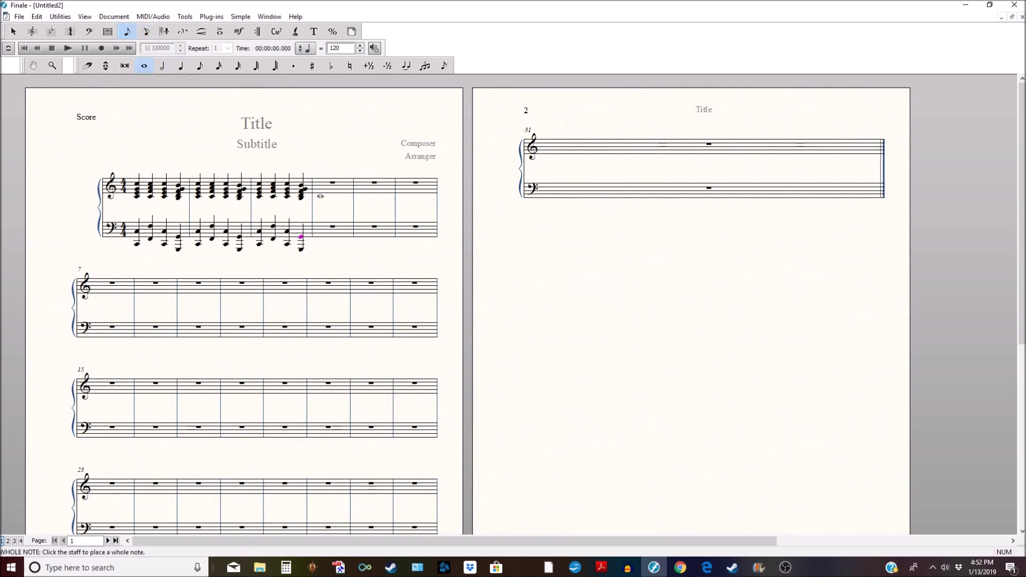
left_click(321, 197)
left_click(320, 192)
left_click(321, 188)
left_click(320, 184)
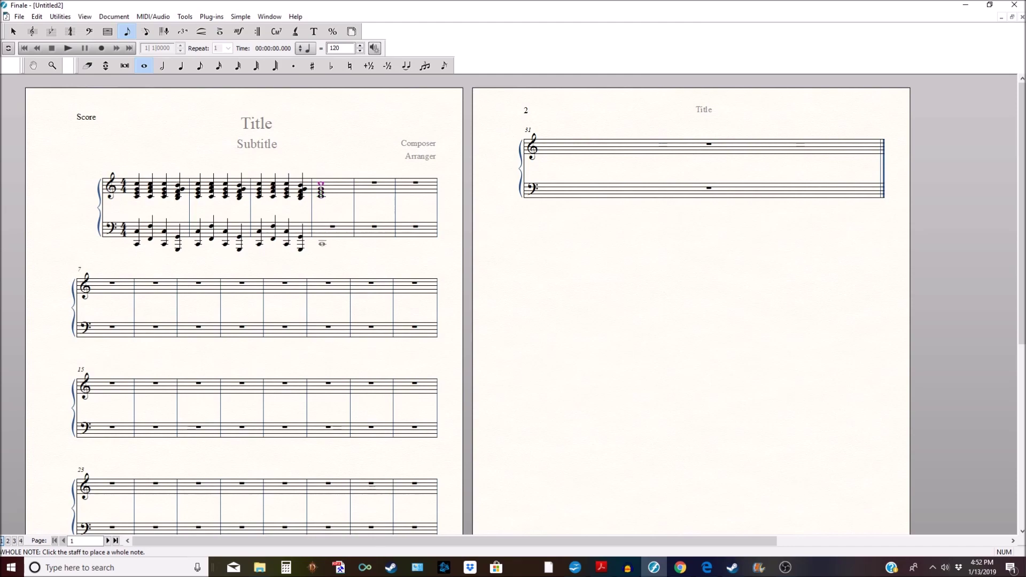
left_click(321, 243)
left_click(321, 230)
left_click(68, 49)
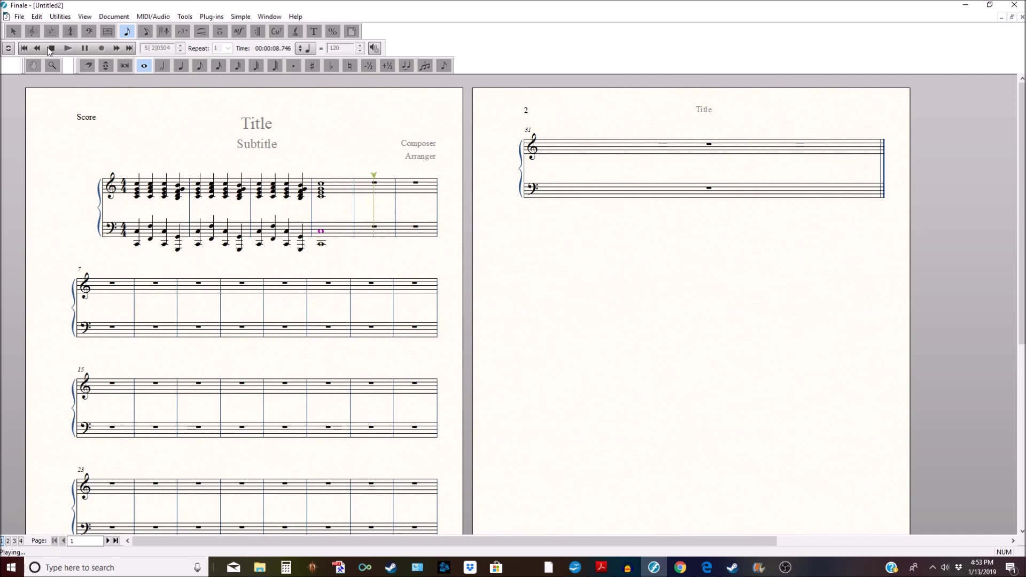
left_click(49, 48)
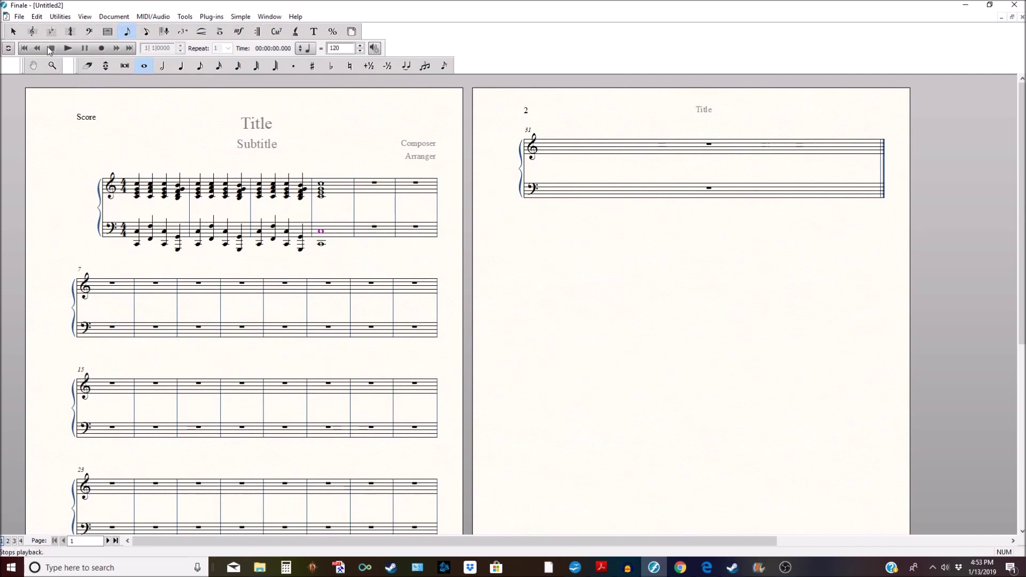